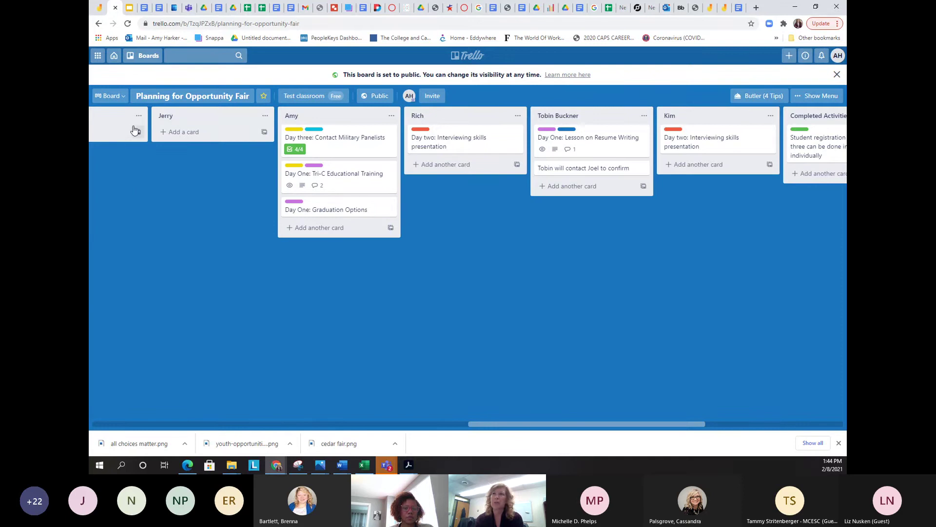
# Step: Open the board named Sample Board at beginning and open the entry for a new list
pyautogui.click(134, 57)
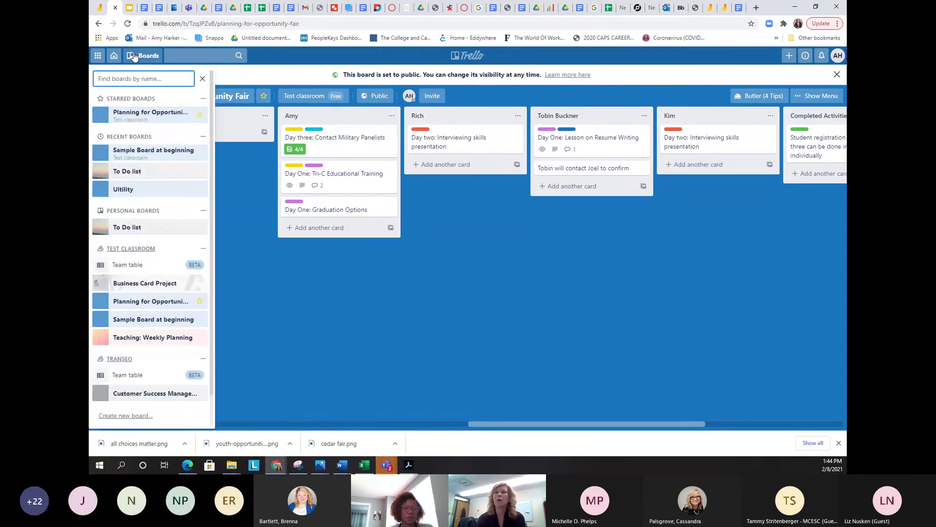
pyautogui.click(138, 155)
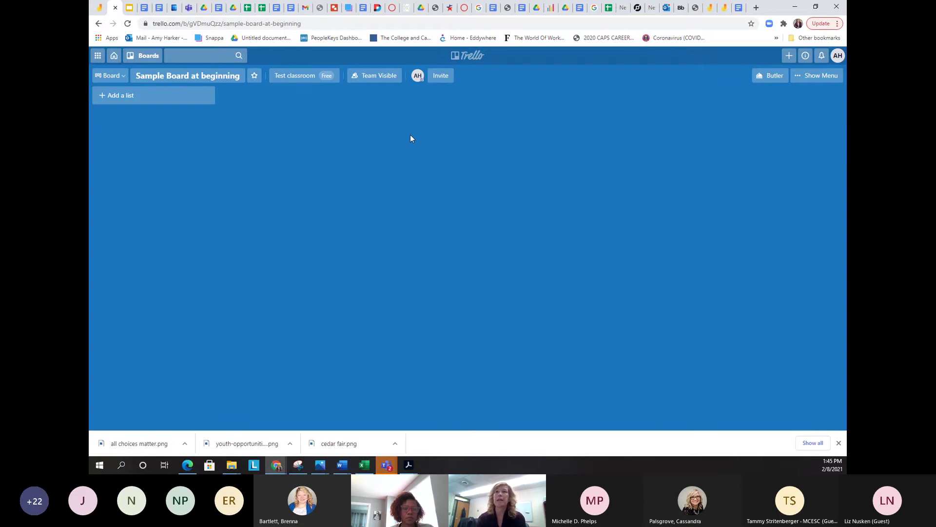
pyautogui.click(124, 96)
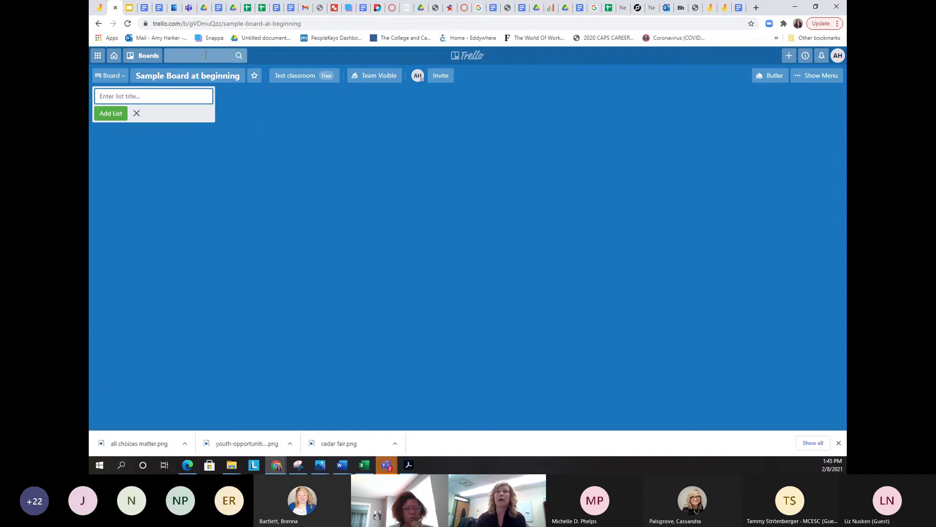
# Step: Reopen the Planning for Opportunity Fair board and move the Day Two: Parent Orientation card into the list directly above Day One: Graduation Options
pyautogui.click(139, 56)
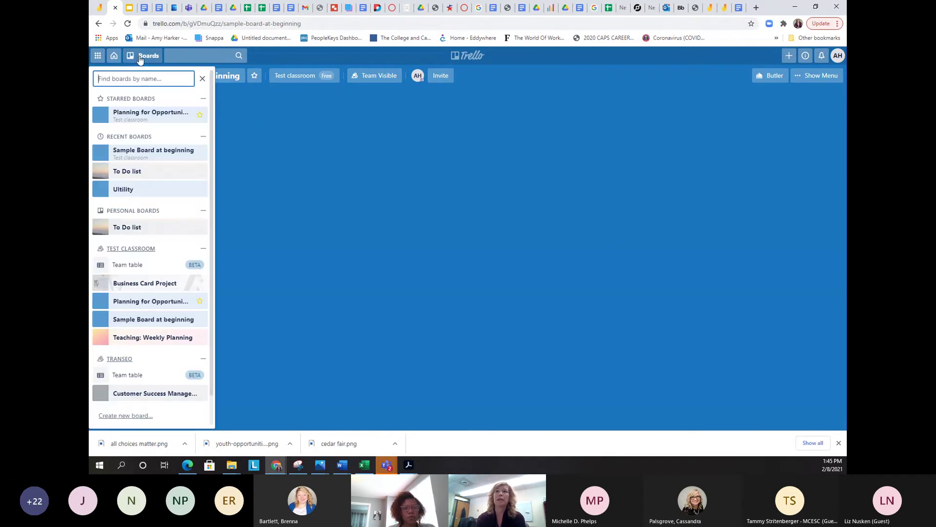
pyautogui.click(129, 117)
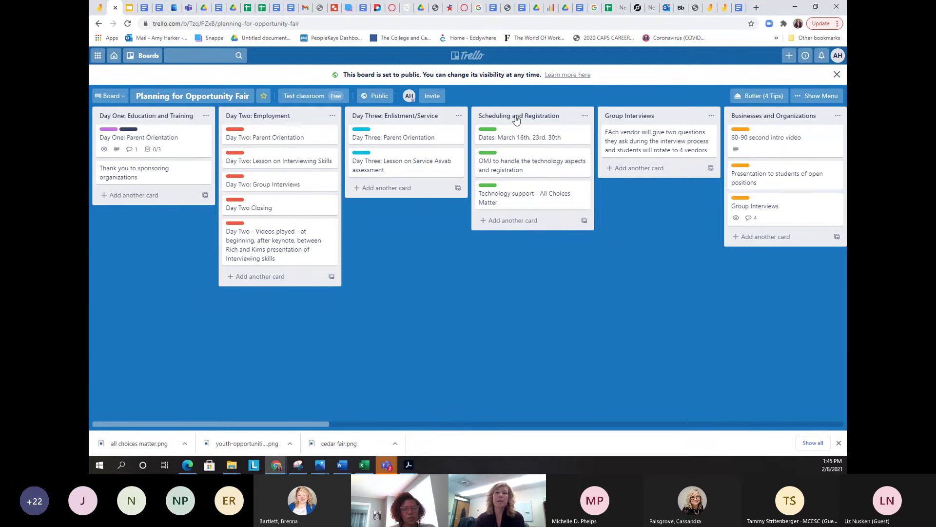
pyautogui.hscroll(1, 621, 282)
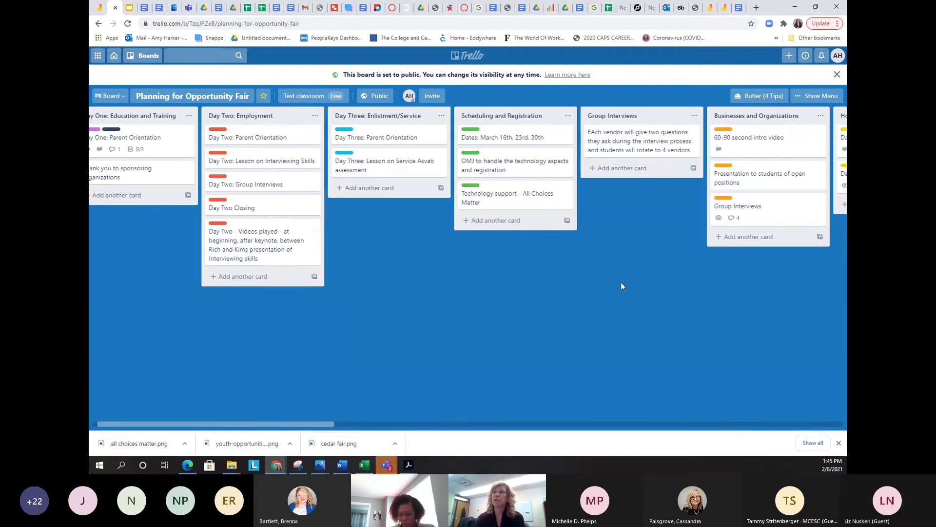
pyautogui.moveTo(612, 283); pyautogui.dragTo(340, 387)
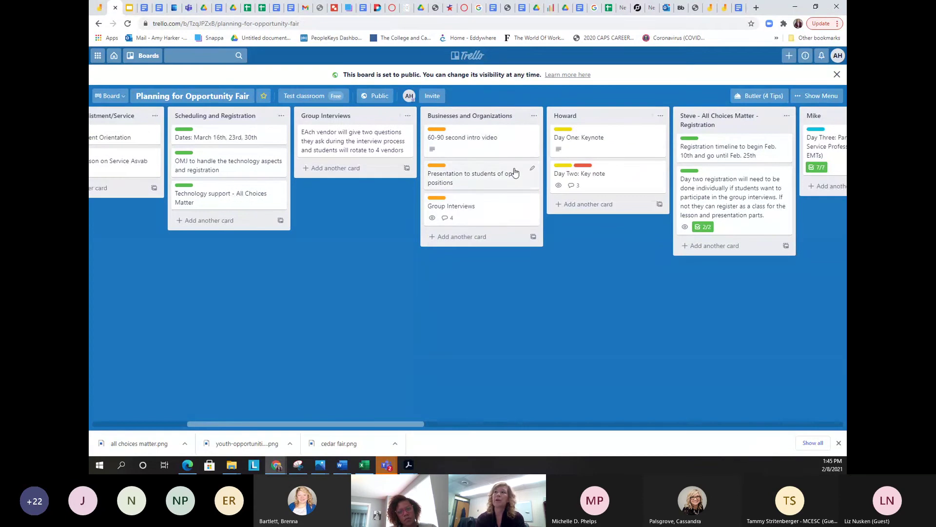
pyautogui.moveTo(607, 270); pyautogui.dragTo(715, 218)
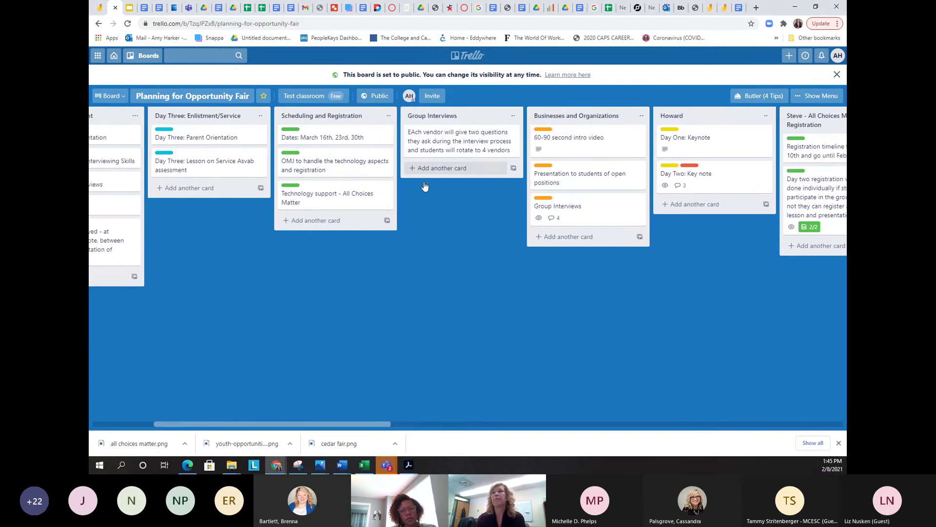
pyautogui.moveTo(389, 285); pyautogui.dragTo(489, 293)
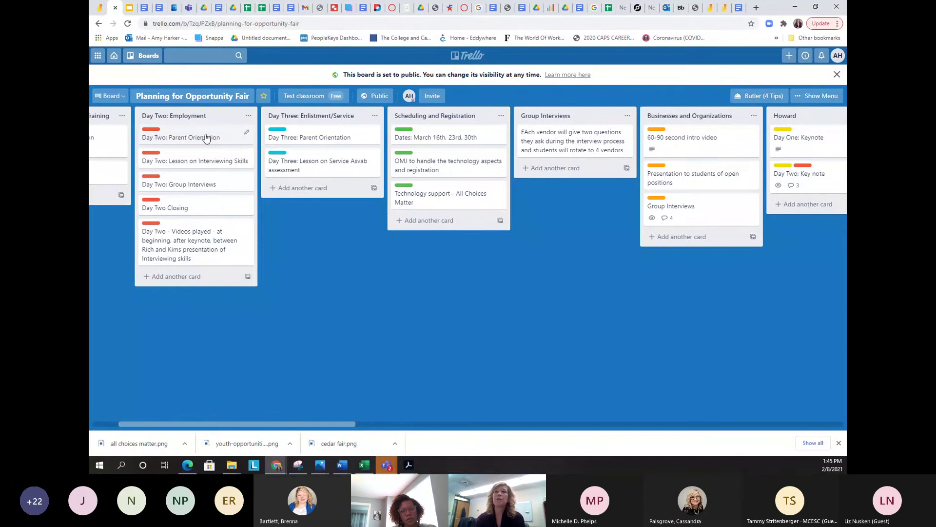
pyautogui.moveTo(206, 138); pyautogui.dragTo(745, 211)
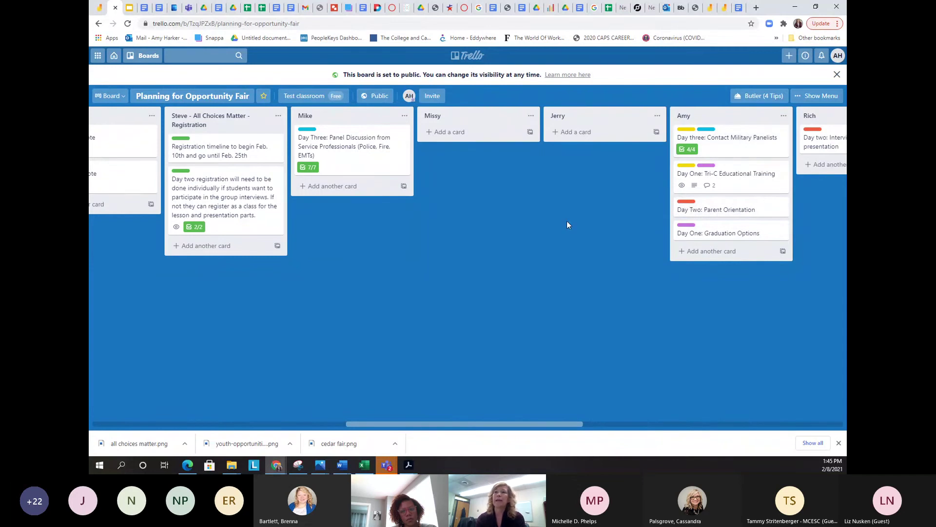
# Step: Review the checklist on the Day two registration card in the All Choices Matter - Registration list, closing the card when done
pyautogui.moveTo(378, 262); pyautogui.dragTo(842, 356)
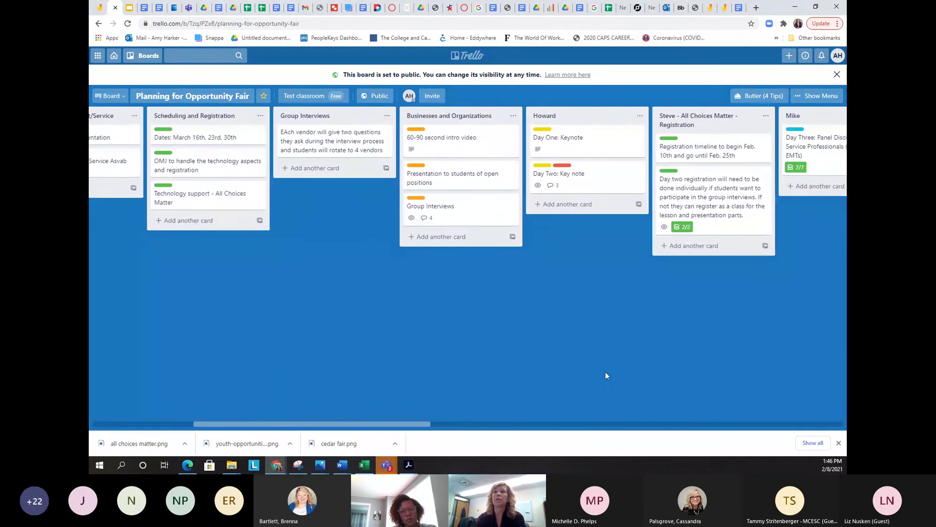
pyautogui.hscroll(-5, 228, 250)
pyautogui.moveTo(823, 355); pyautogui.dragTo(526, 337)
pyautogui.moveTo(700, 335); pyautogui.dragTo(561, 327)
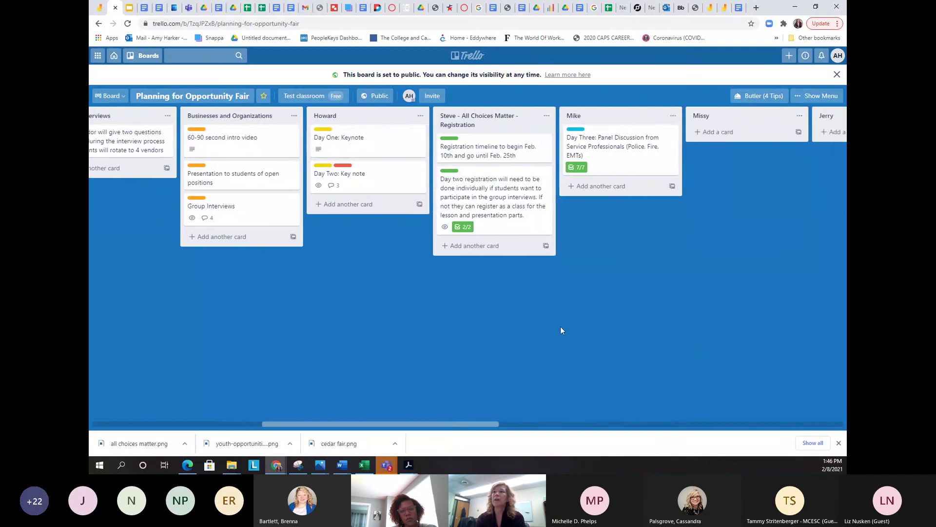
pyautogui.click(503, 204)
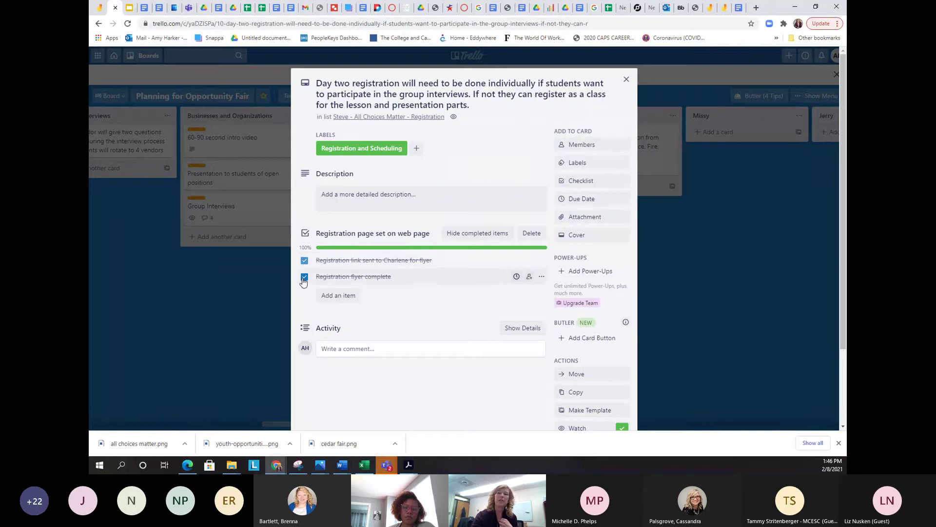
pyautogui.click(627, 83)
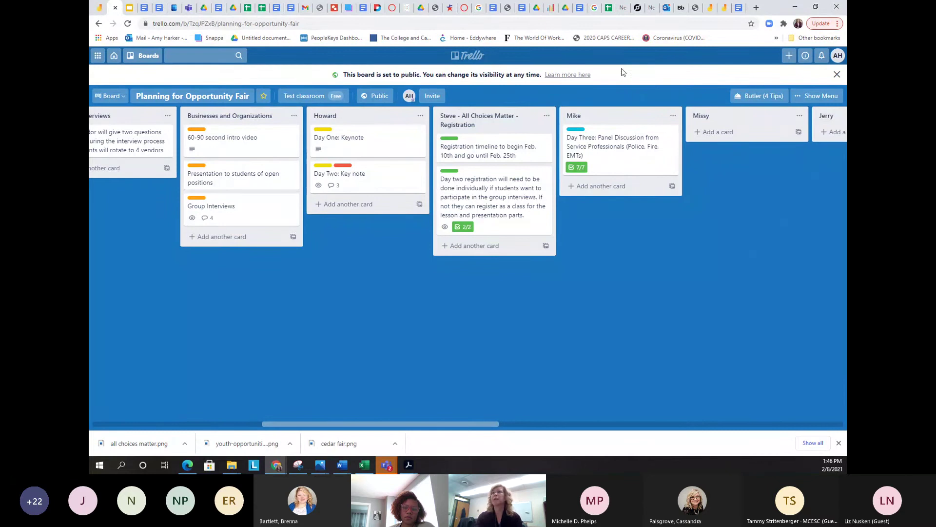
# Step: Move the Day two registration card from the All Choices Matter - Registration list to the Completed Activities list
pyautogui.moveTo(696, 262)
pyautogui.mouseDown()
pyautogui.moveTo(633, 263)
pyautogui.moveTo(525, 296)
pyautogui.moveTo(489, 319)
pyautogui.moveTo(337, 335)
pyautogui.mouseUp()
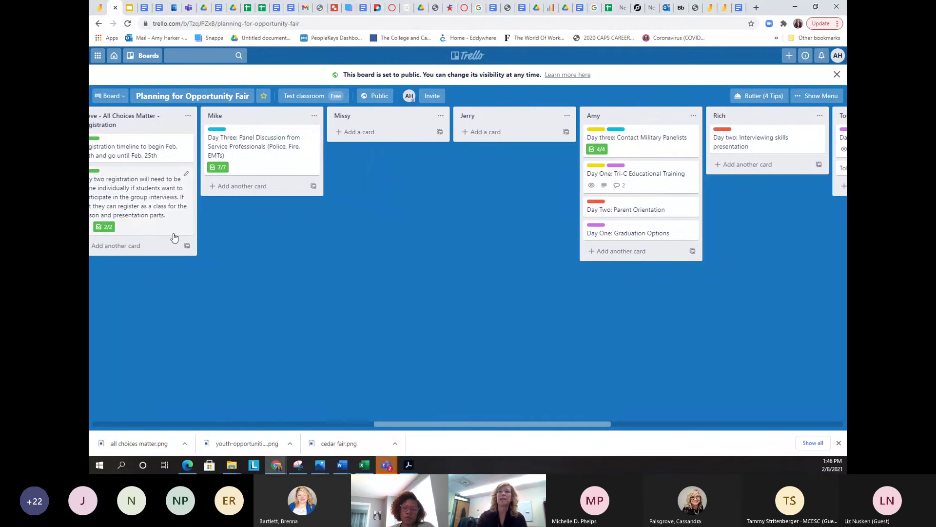
pyautogui.moveTo(161, 200); pyautogui.dragTo(507, 195)
pyautogui.moveTo(375, 224); pyautogui.dragTo(847, 253)
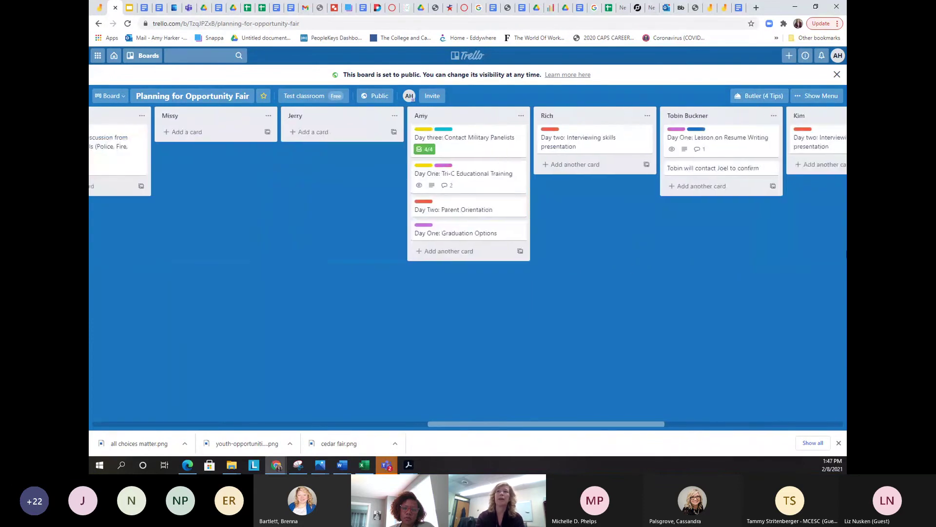
pyautogui.moveTo(341, 217); pyautogui.dragTo(844, 232)
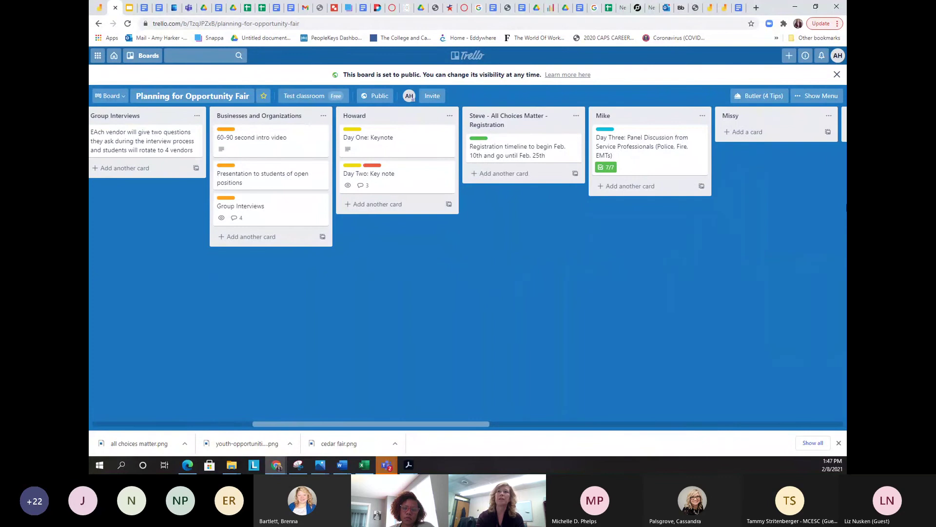
pyautogui.click(142, 55)
pyautogui.click(370, 308)
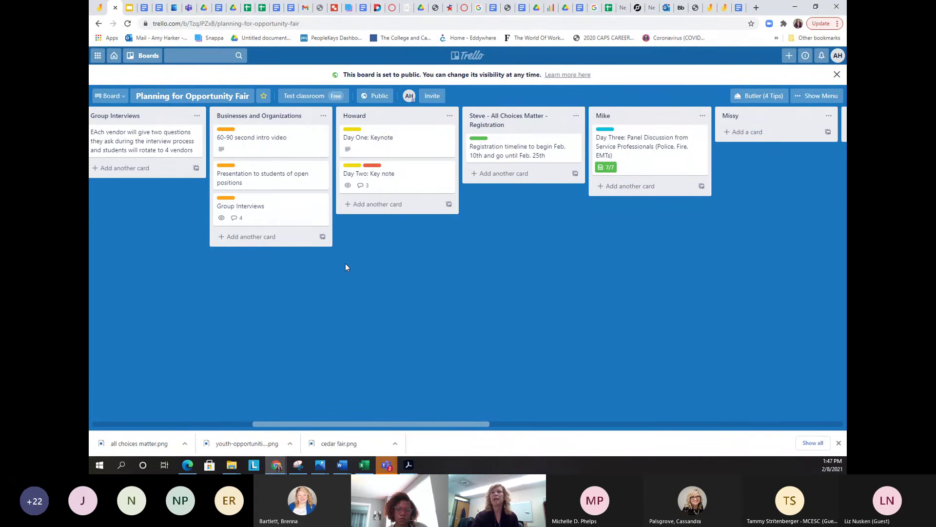
pyautogui.moveTo(282, 215)
pyautogui.mouseDown()
pyautogui.moveTo(340, 255)
pyautogui.moveTo(413, 222)
pyautogui.moveTo(534, 241)
pyautogui.moveTo(612, 207)
pyautogui.moveTo(539, 222)
pyautogui.moveTo(298, 202)
pyautogui.moveTo(291, 218)
pyautogui.mouseUp()
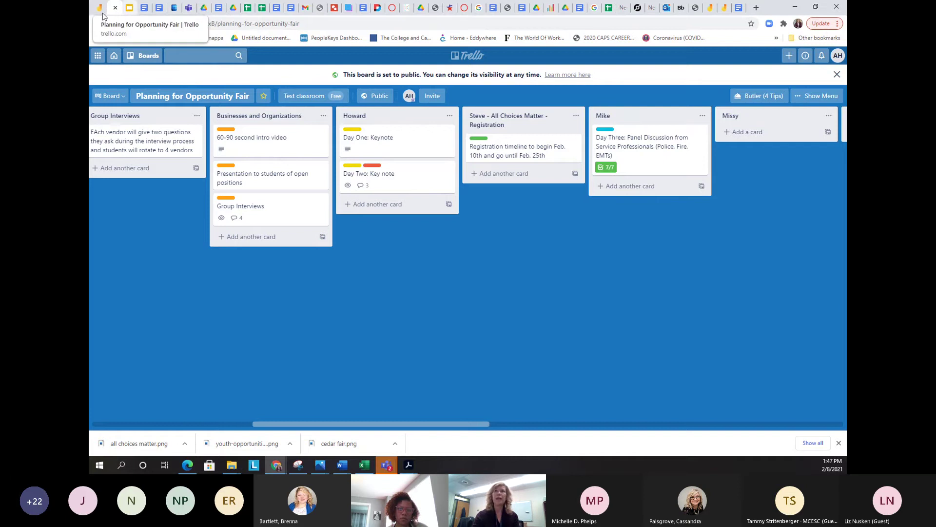
# Step: Switch to the Google Docs document Copy of First Ring An E for Me Opportunity Fair to view the fair's outline
pyautogui.click(146, 10)
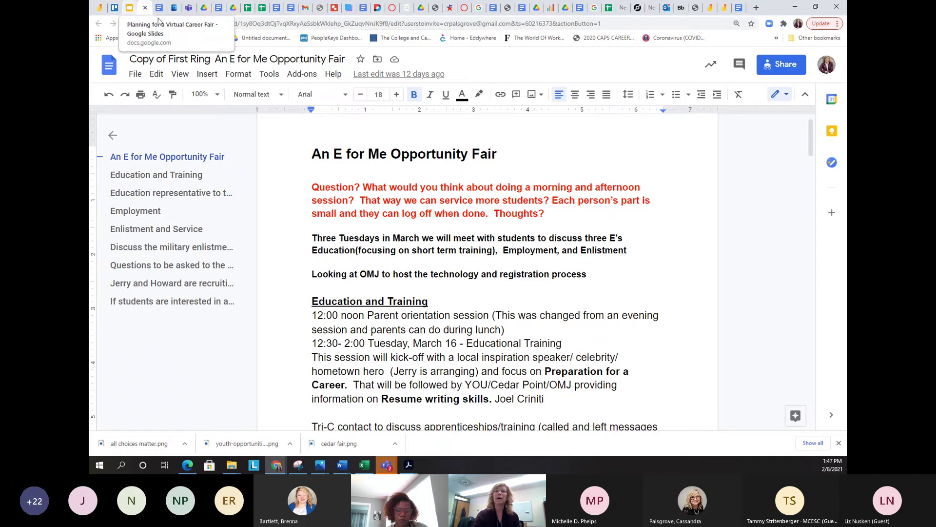
pyautogui.moveTo(334, 256); pyautogui.dragTo(332, 249)
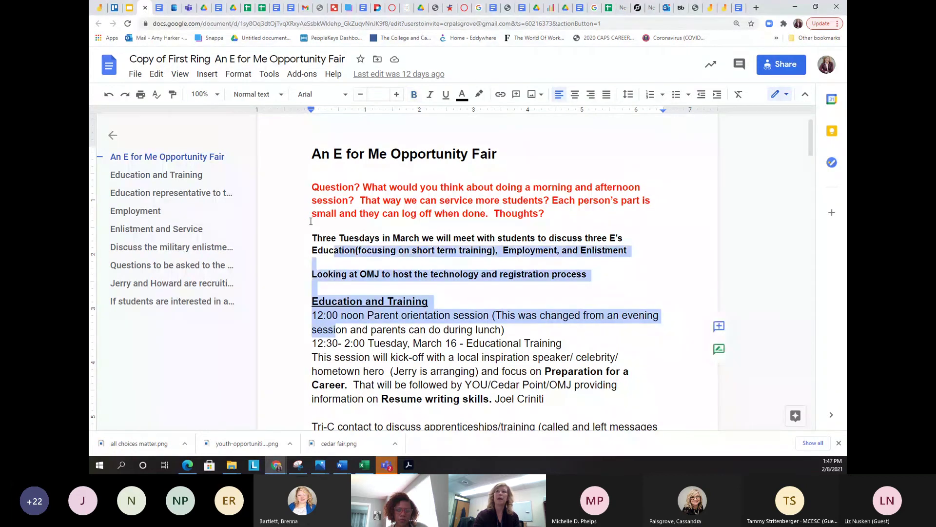
pyautogui.click(333, 249)
pyautogui.click(166, 10)
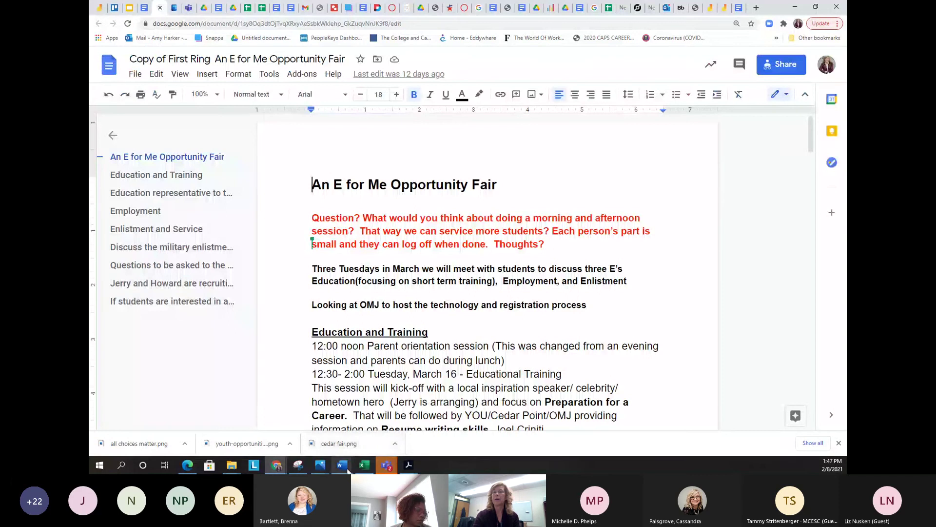
# Step: Switch to EforMe_Flyer.pdf in Adobe Acrobat, maximize it, and view the three-day program, presenters and hiring companies
pyautogui.moveTo(344, 467)
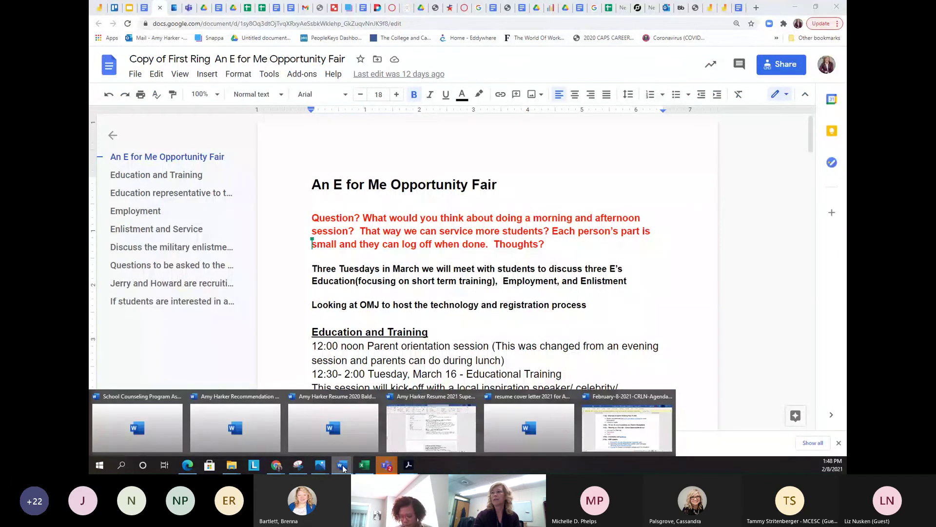
pyautogui.moveTo(614, 455)
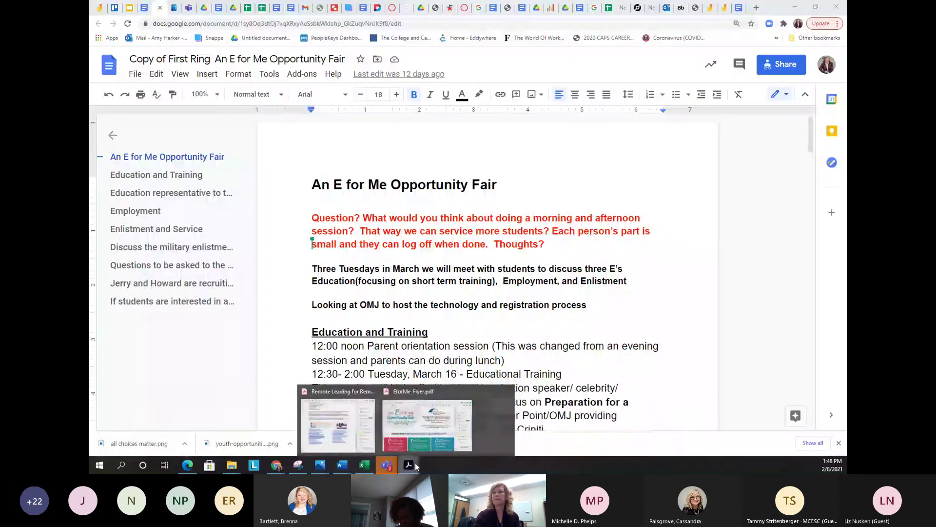
pyautogui.click(429, 420)
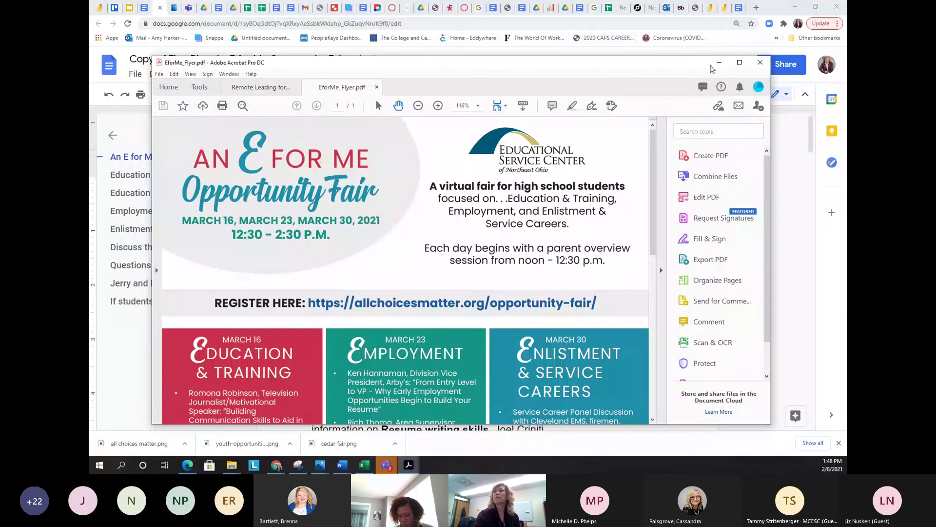
pyautogui.click(740, 62)
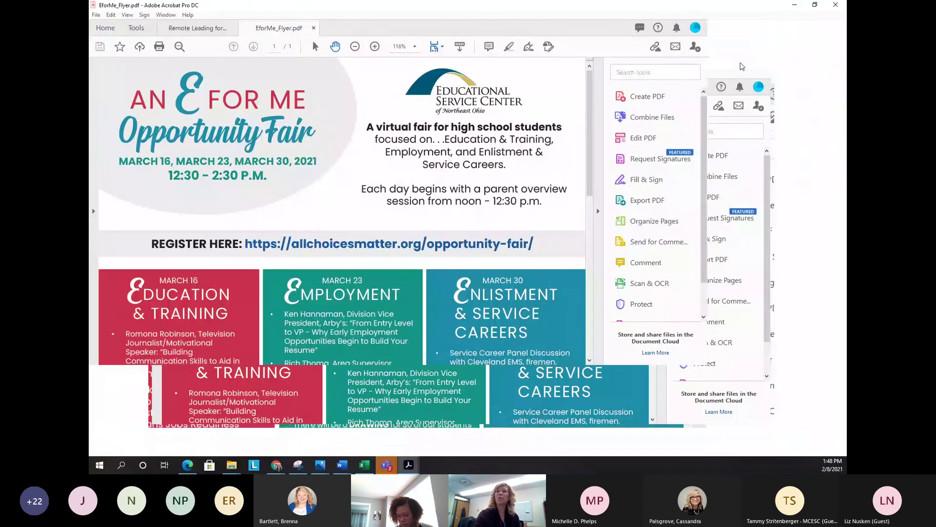
pyautogui.moveTo(729, 115); pyautogui.dragTo(727, 221)
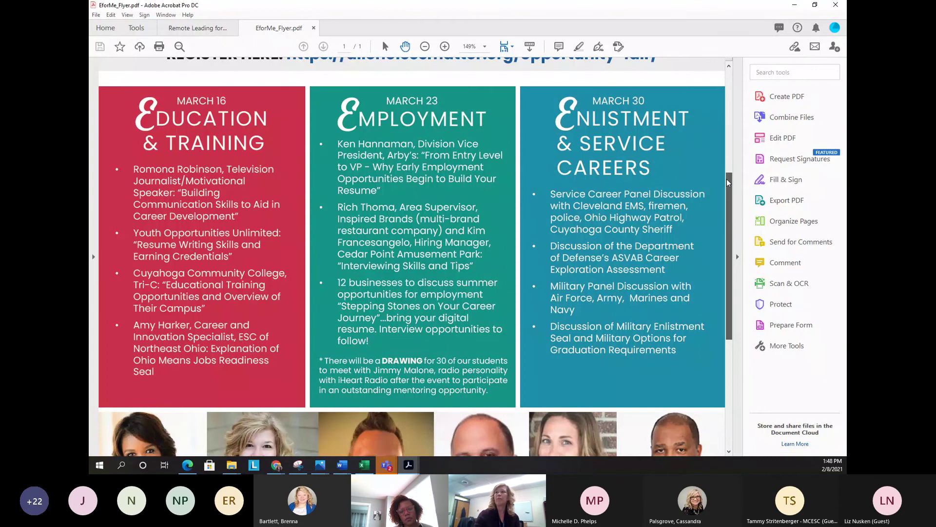
pyautogui.moveTo(730, 174); pyautogui.dragTo(741, 248)
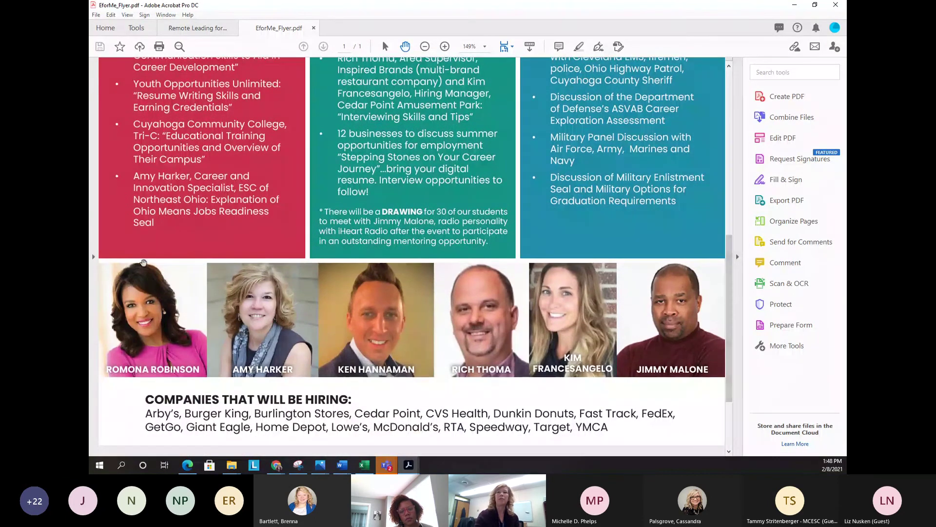